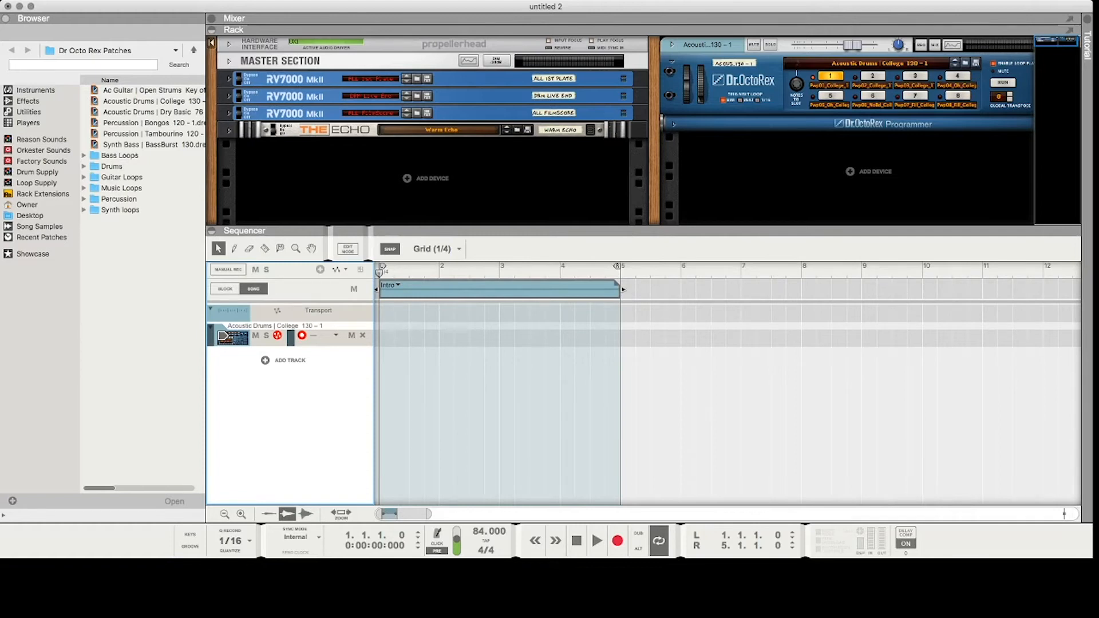
Open the Block view, display the Awesome Solo block, and return to the Song view.
click(500, 291)
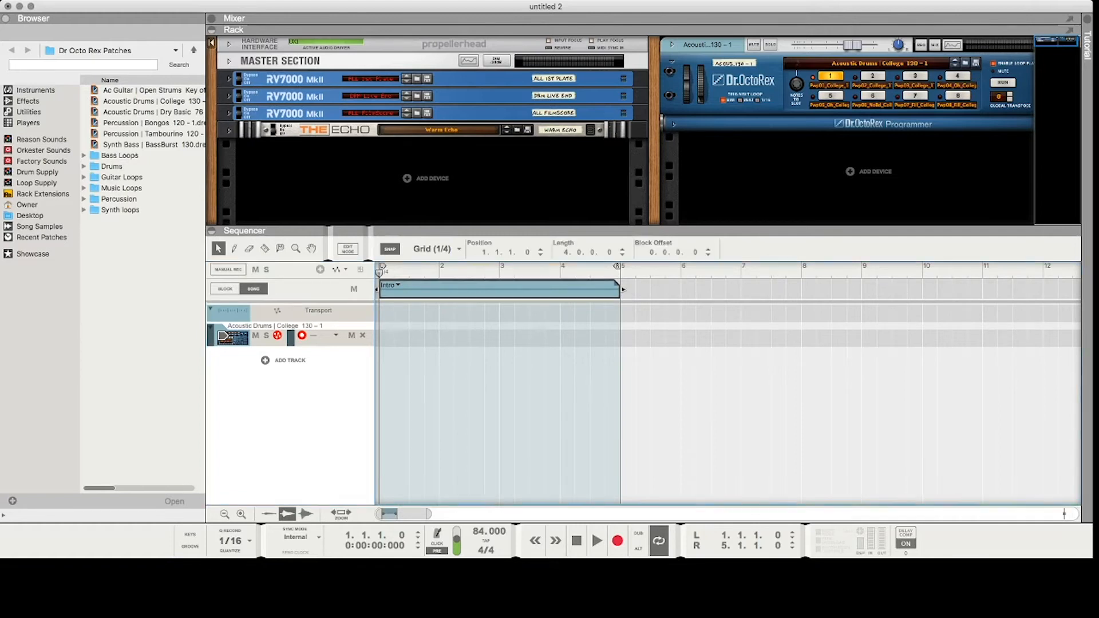
click(225, 289)
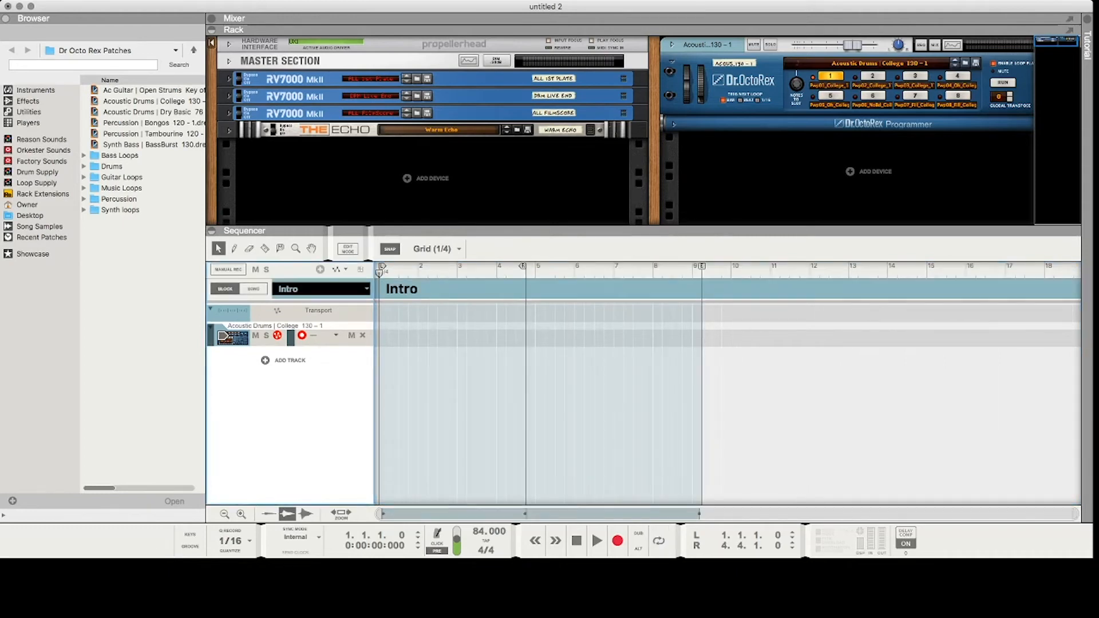
click(321, 409)
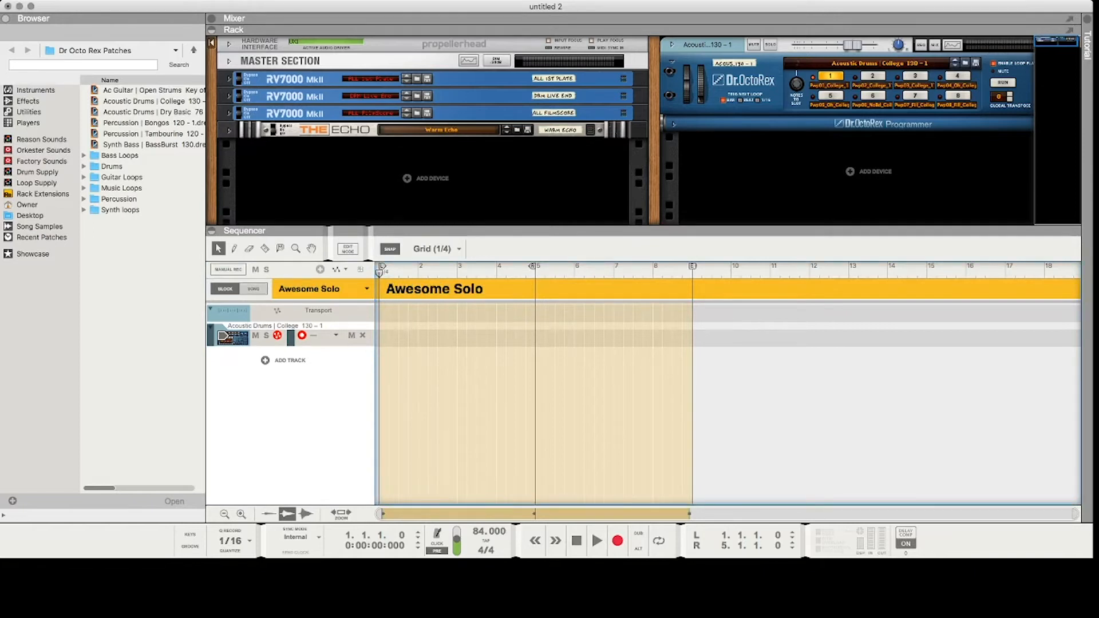
click(253, 289)
Add an Outro block after the Intro, move it to bar 9 and extend it to three bars.
drag(623, 289, 760, 289)
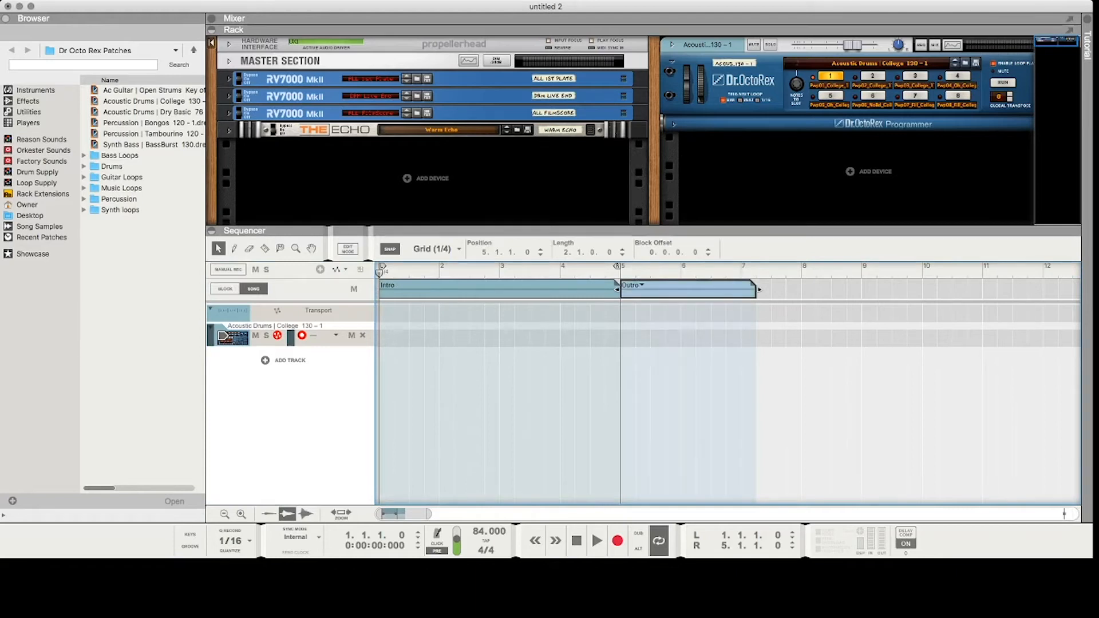
drag(687, 289, 928, 289)
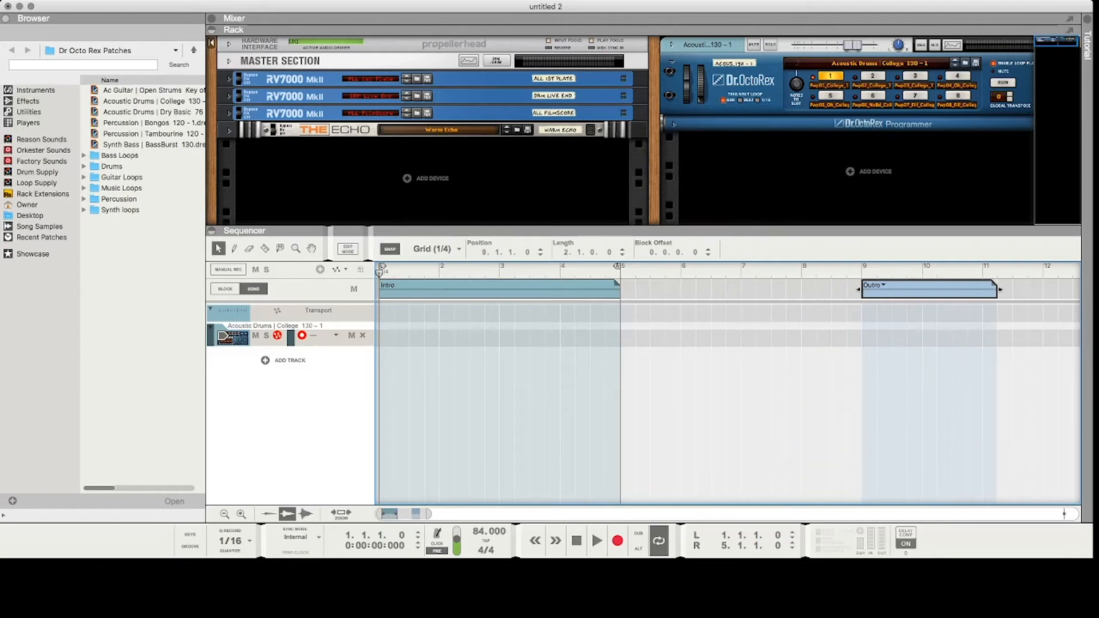
drag(996, 289, 1043, 289)
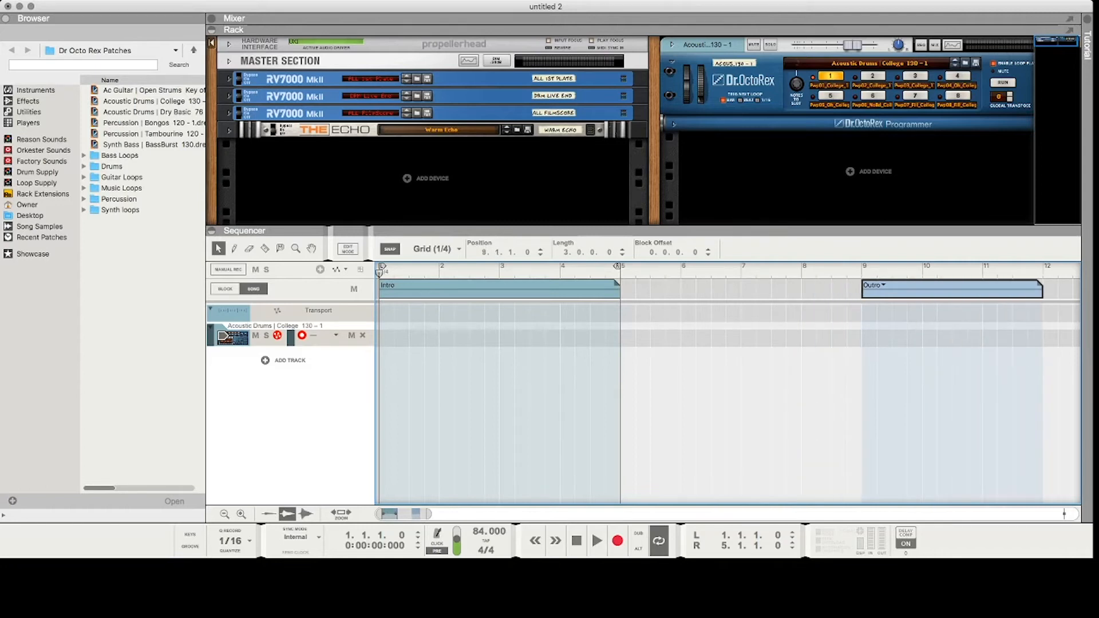
Shift the Outro block past bar 11 and add a four-bar Verse block directly after the Intro at bar 5.
click(499, 289)
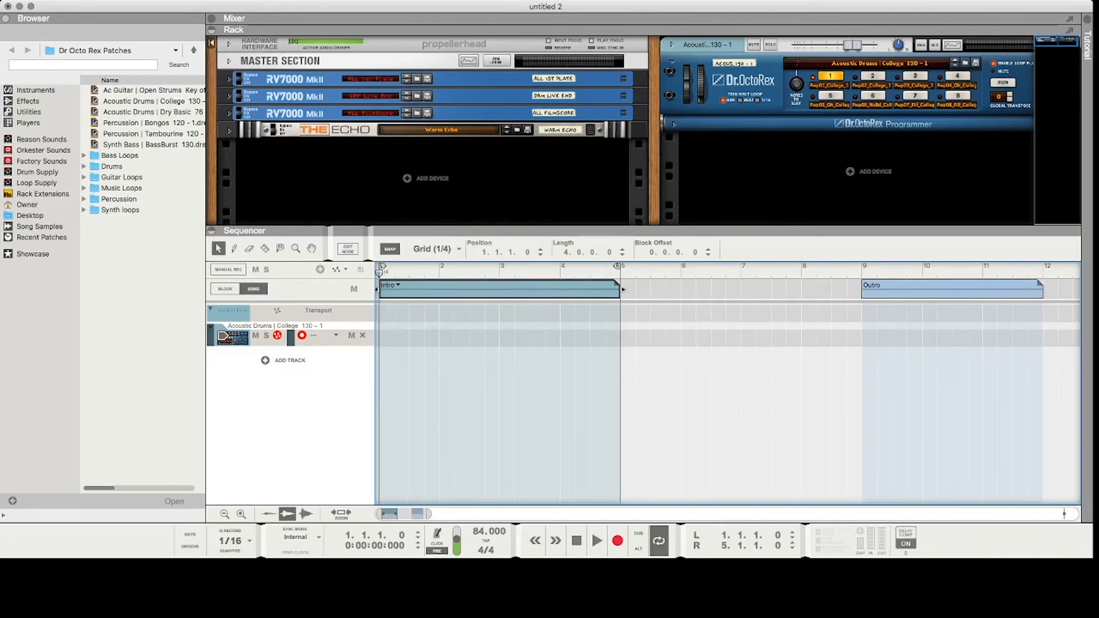
drag(430, 514, 490, 513)
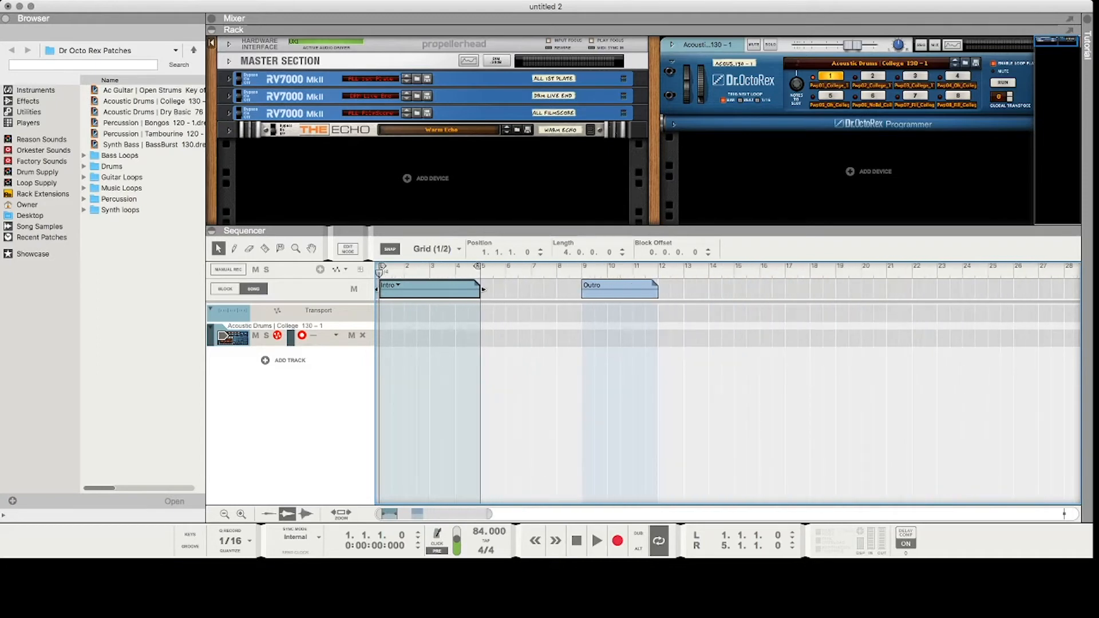
click(618, 289)
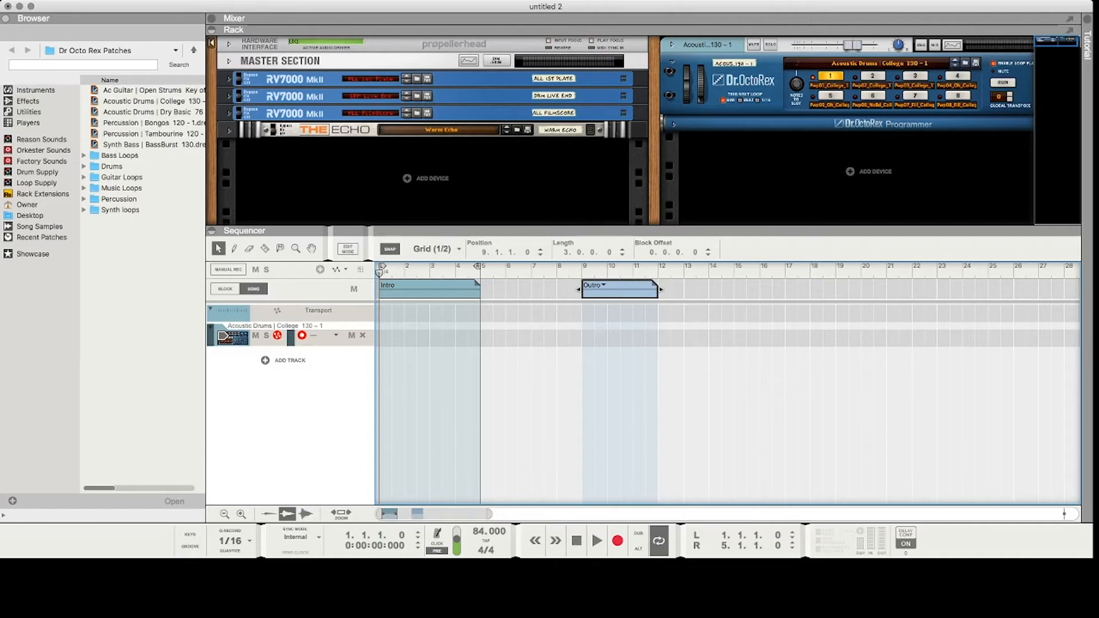
drag(618, 289, 682, 289)
click(681, 395)
drag(482, 290, 607, 289)
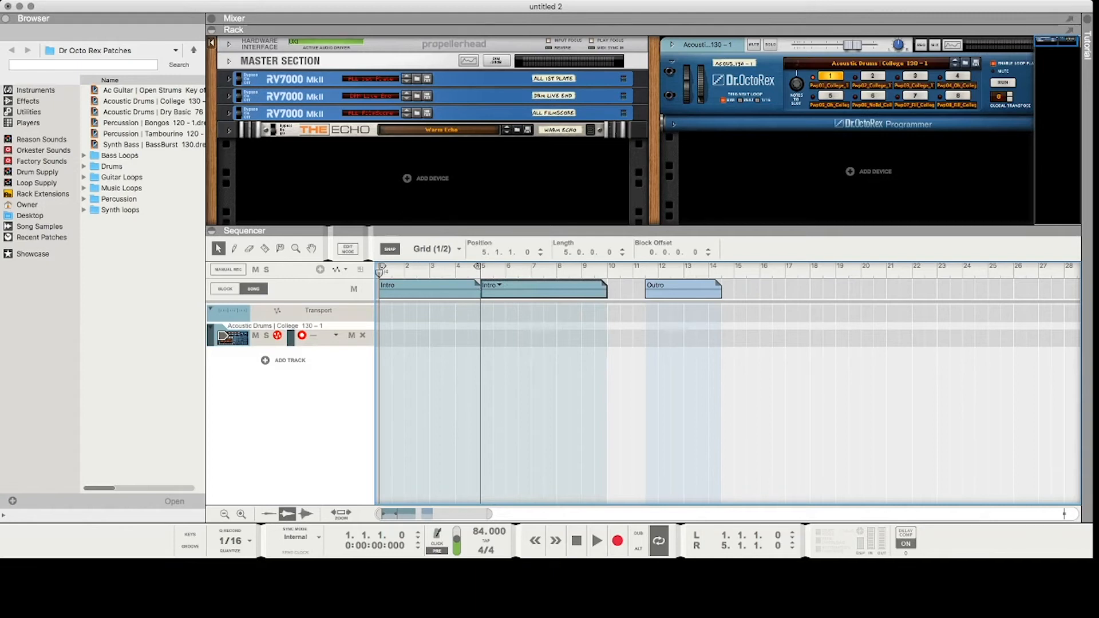
drag(607, 289, 581, 289)
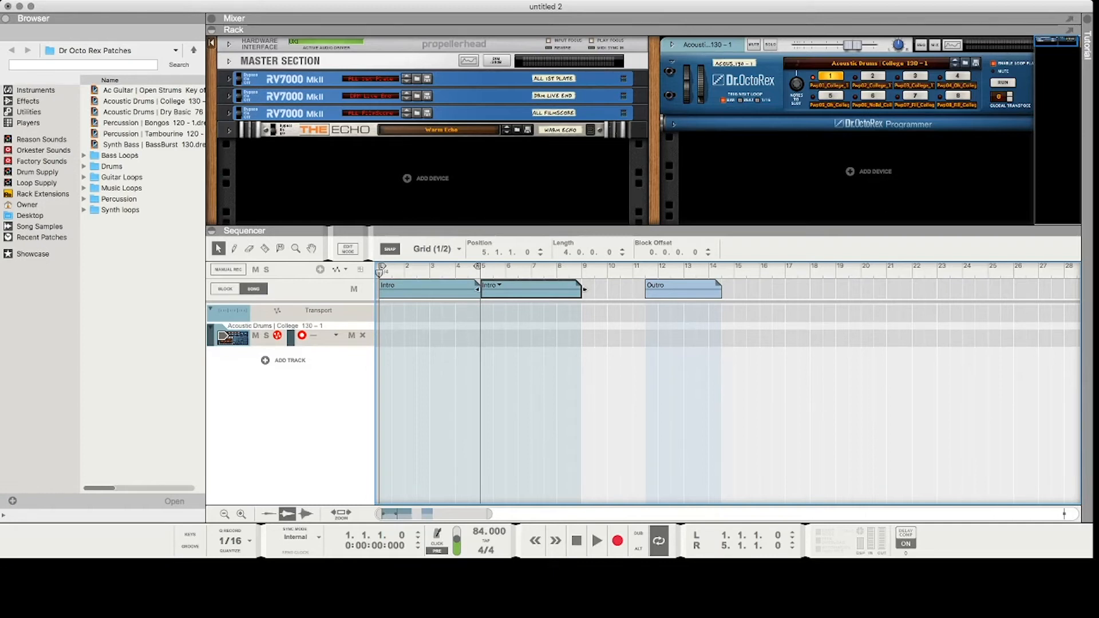
click(504, 296)
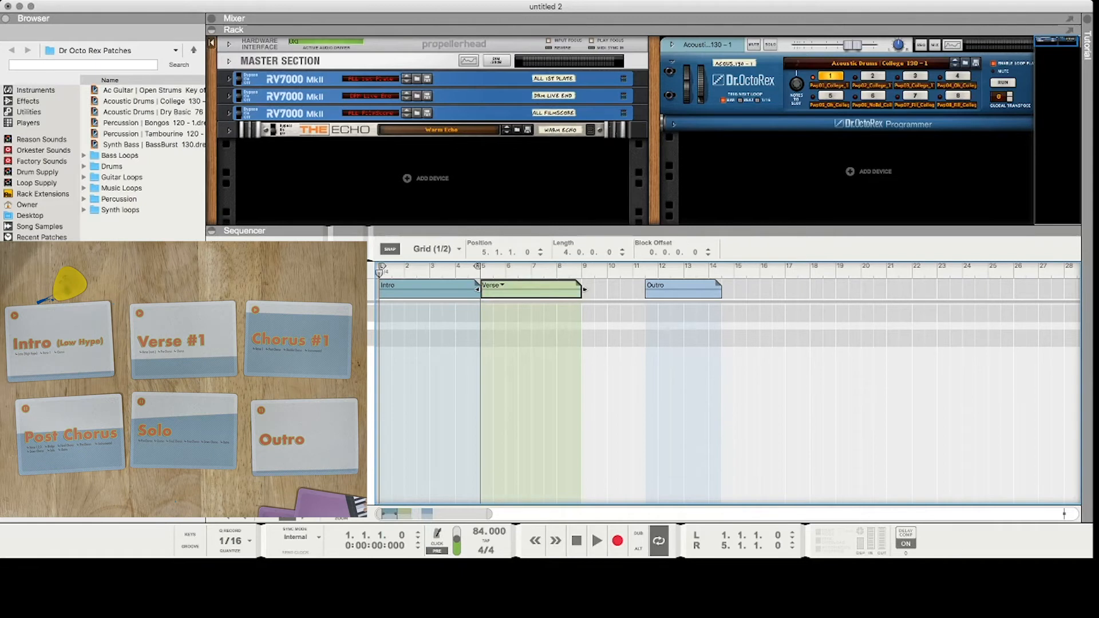
Move the Outro block to bar 13 and add a four-bar Chorus block at bar 9.
drag(682, 291, 720, 291)
drag(583, 290, 684, 290)
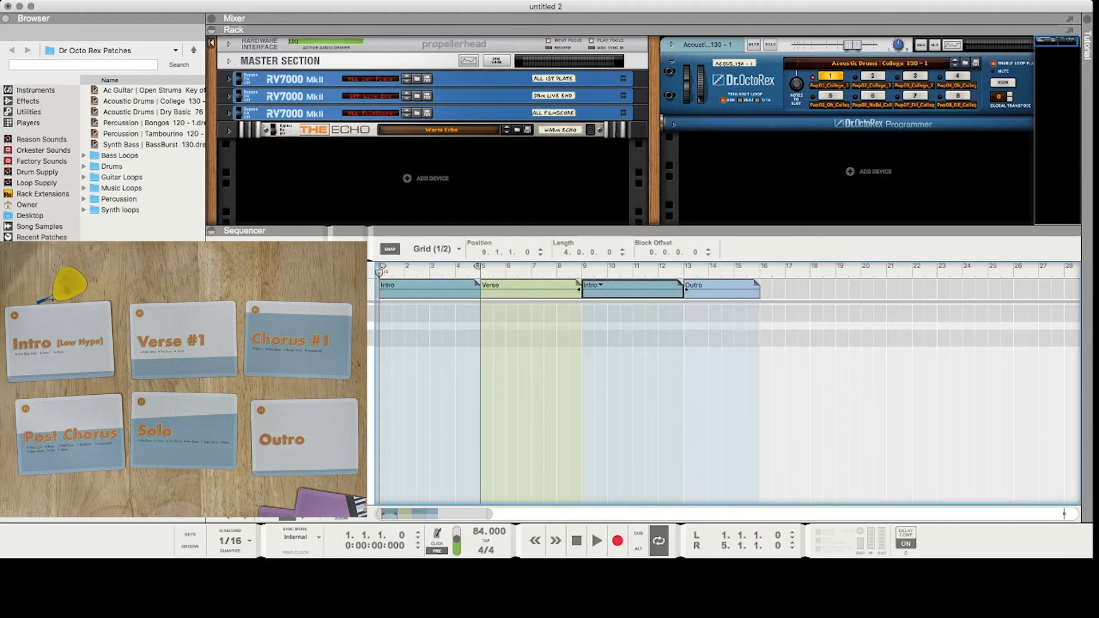
click(606, 307)
Move the Outro block to bar 17 and add a four-bar Post_Chorus block at bar 13.
drag(686, 290, 788, 289)
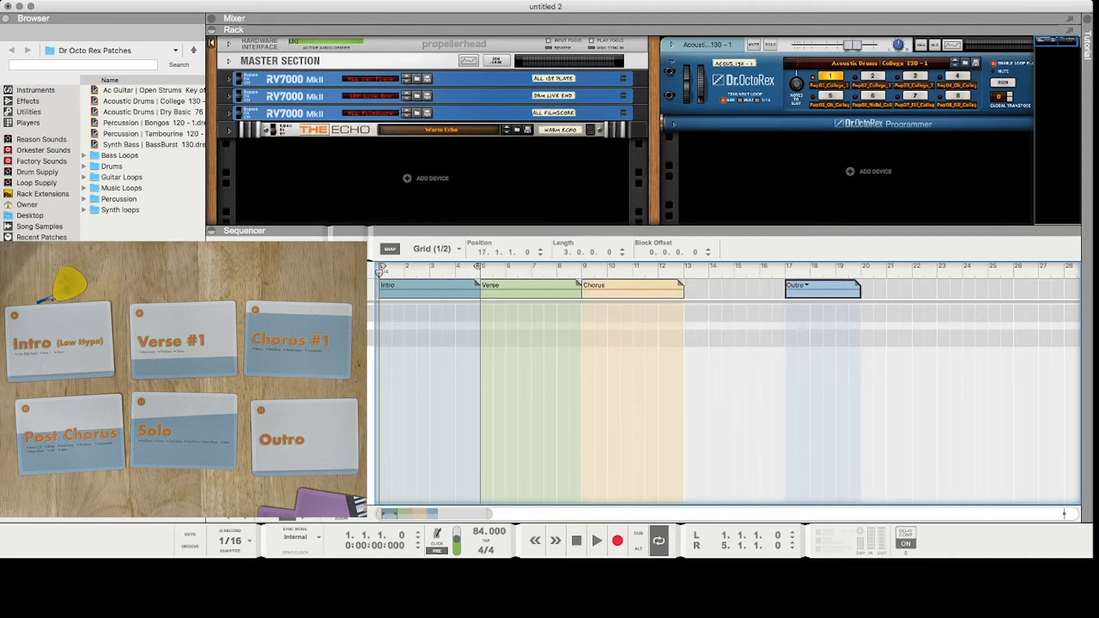
drag(685, 289, 785, 289)
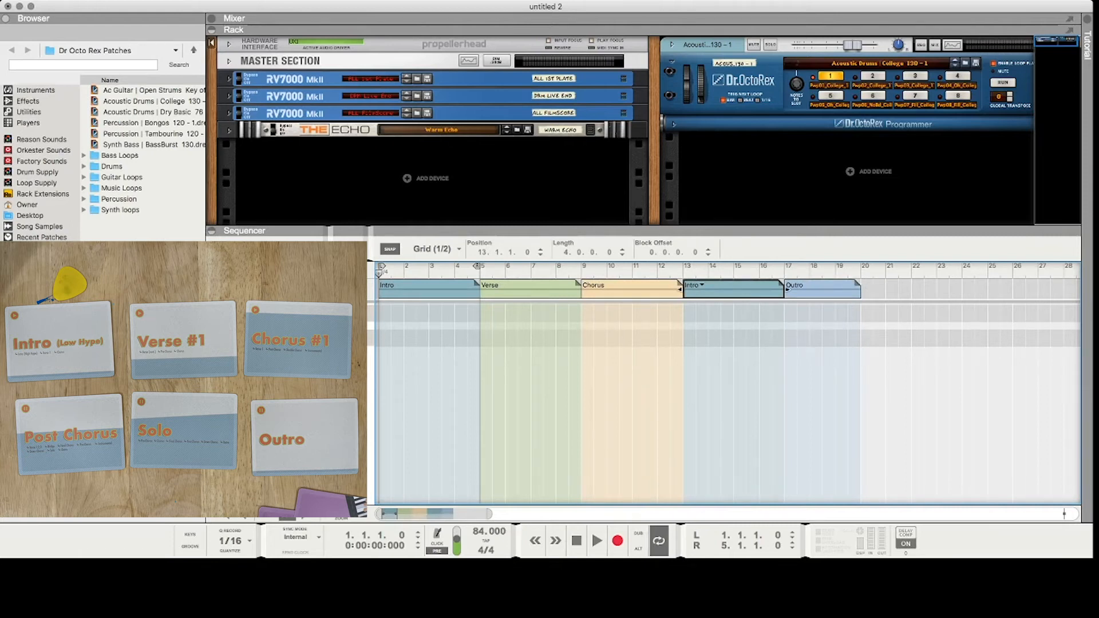
click(702, 285)
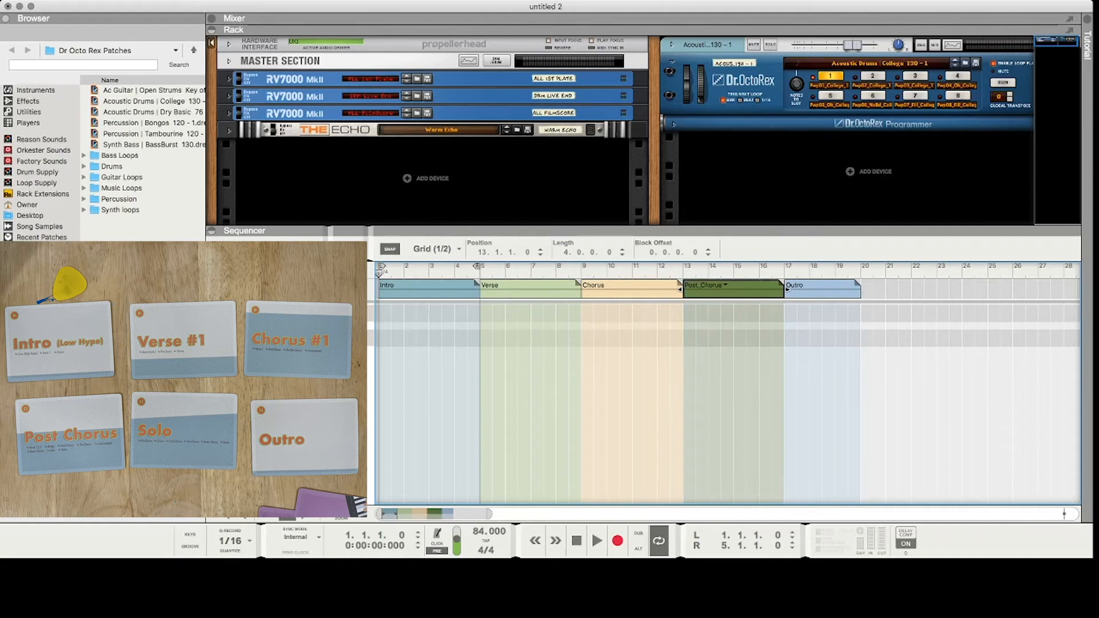
Move the Outro block to bar 21 and add a four-bar Solo block at bar 17.
drag(787, 289, 889, 289)
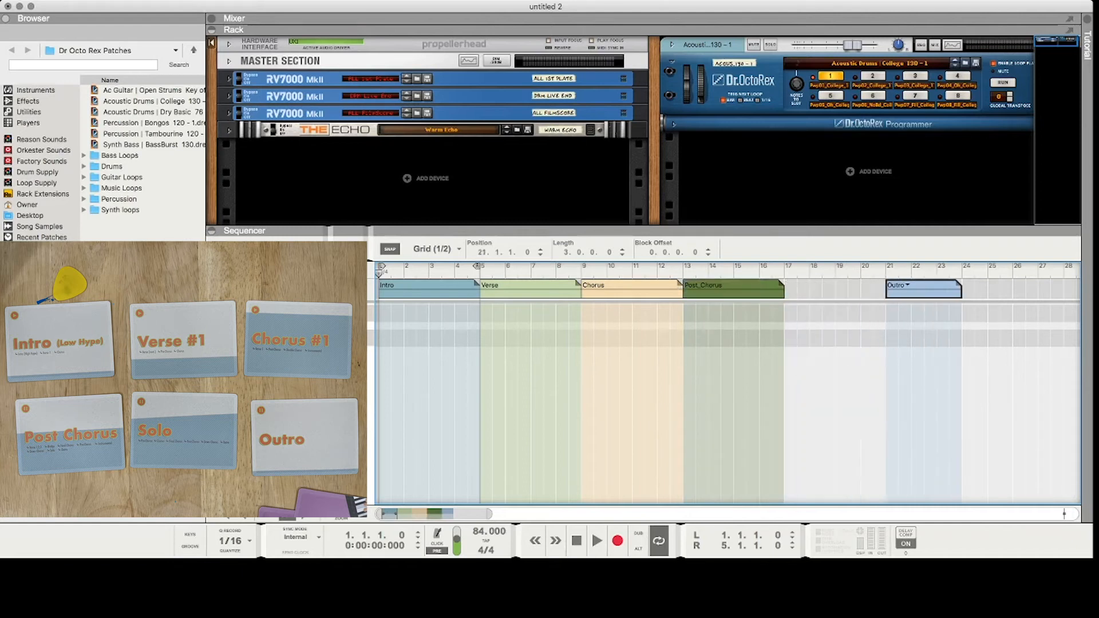
drag(785, 289, 887, 289)
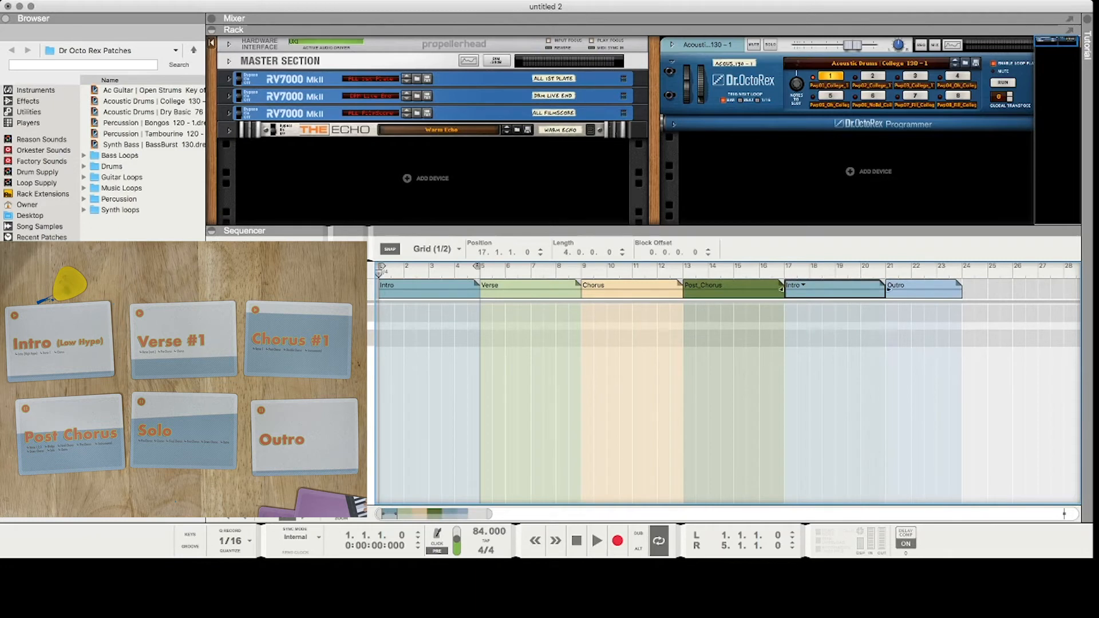
click(803, 285)
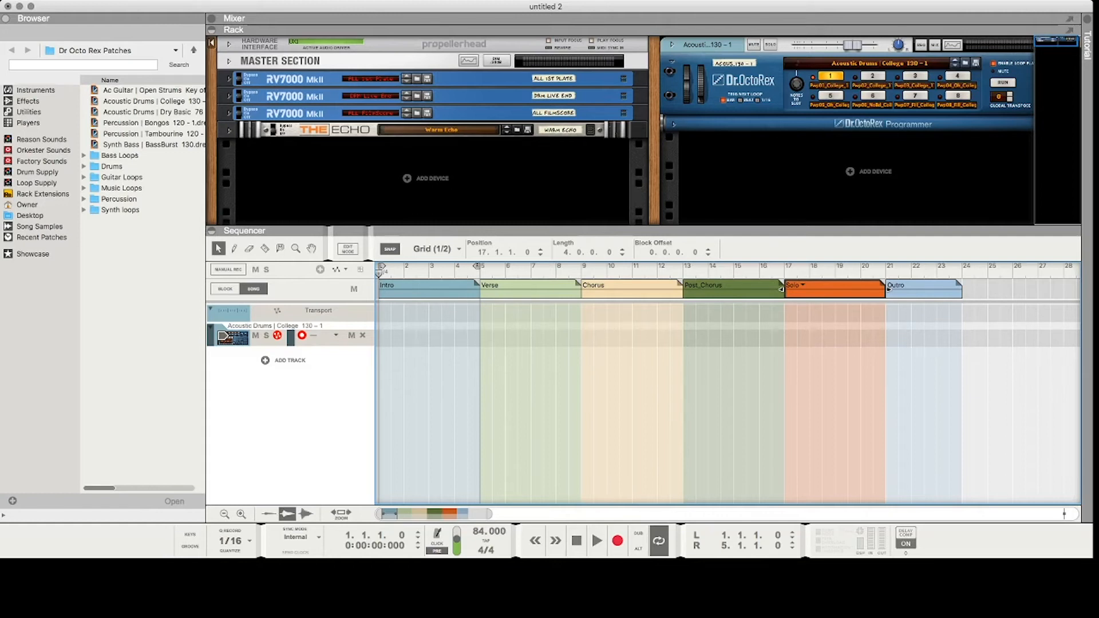
Set the right loop locator to bar 24 at the Outro's end, with the song position at bar 1, and deselect the blocks.
drag(911, 274, 949, 274)
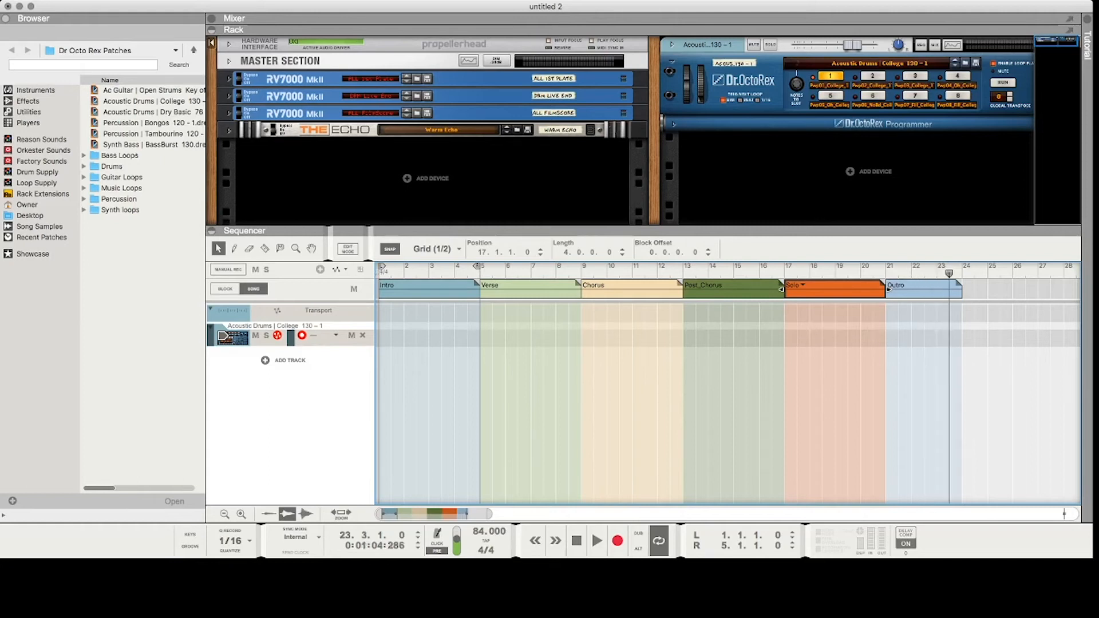
drag(962, 274, 733, 273)
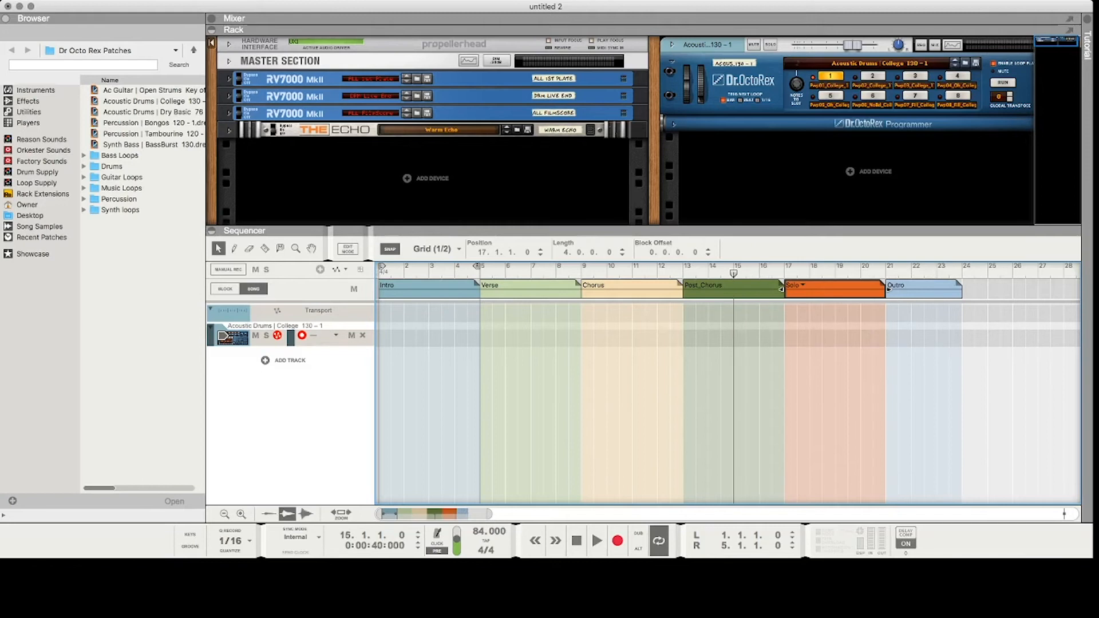
click(429, 289)
click(530, 290)
click(632, 289)
click(734, 290)
click(835, 290)
click(924, 290)
click(835, 289)
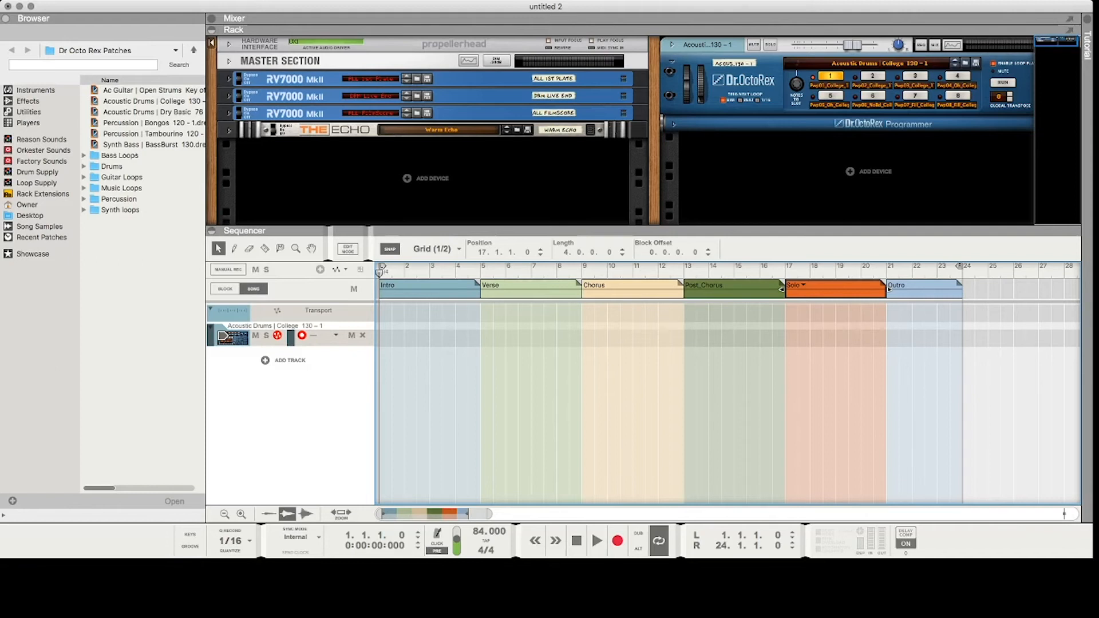
key(Escape)
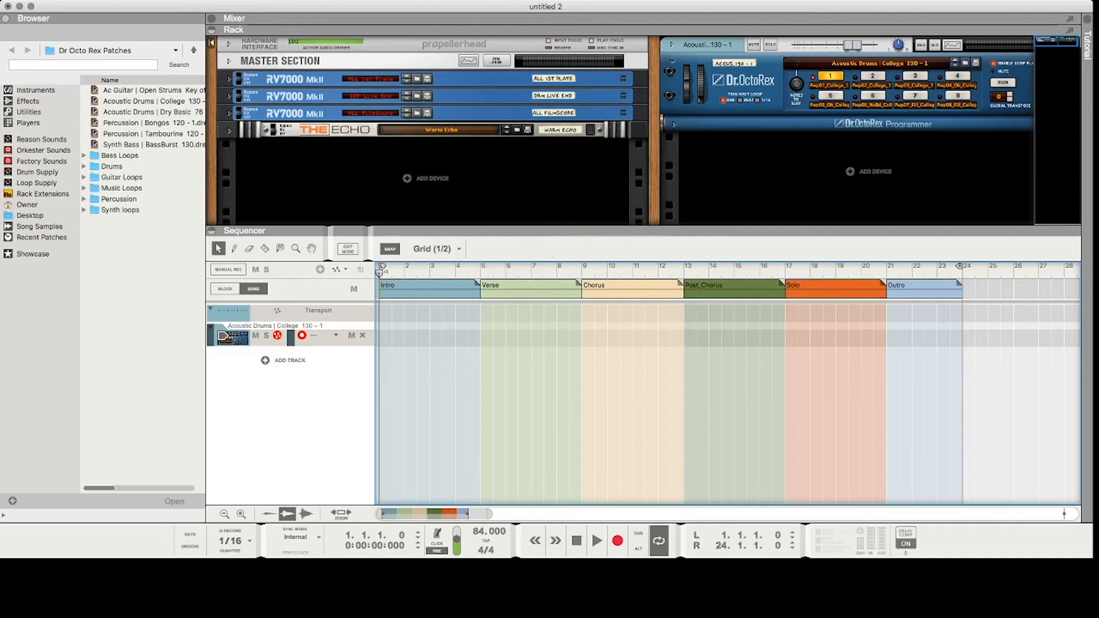
Select all blocks from Verse through Outro and move them together so the Verse starts at bar 17.
click(531, 290)
key(shift+Right)
key(shift+Right)
key(shift+Right)
key(shift+Right)
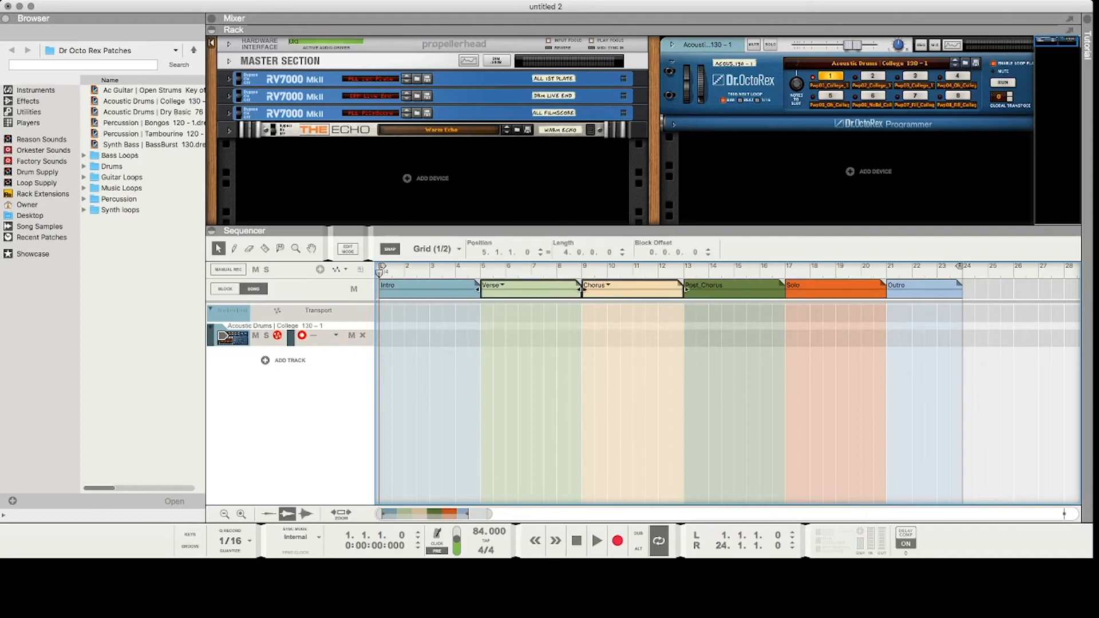
drag(924, 290, 988, 290)
drag(785, 290, 937, 290)
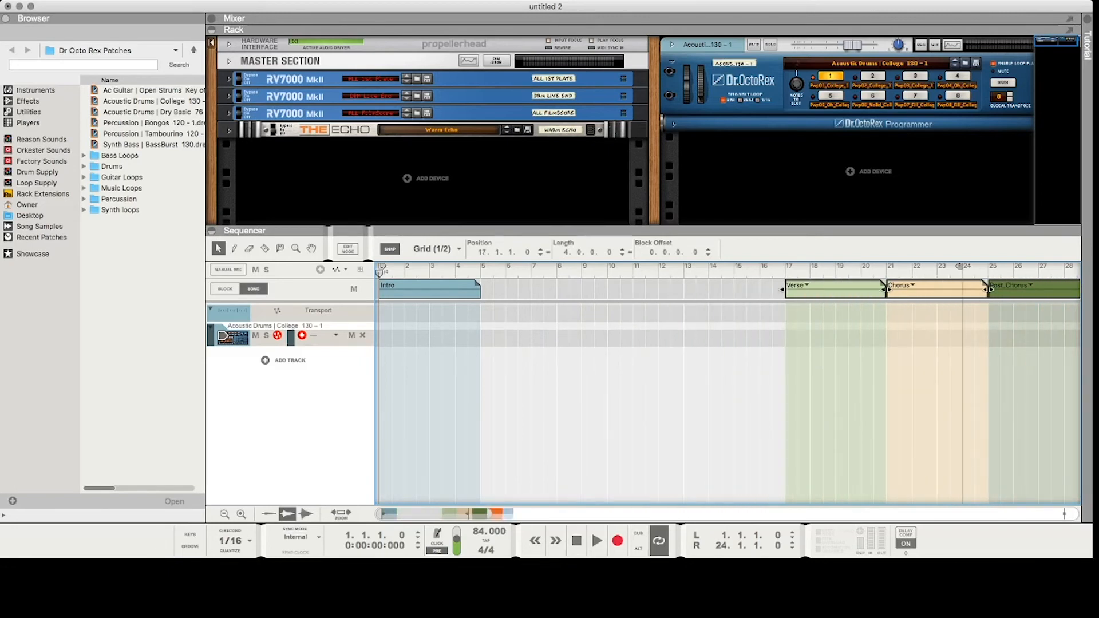
Extend the Intro block to eight bars, and place the Verse at bar 9 with a length of eight bars.
click(478, 289)
drag(481, 290, 581, 289)
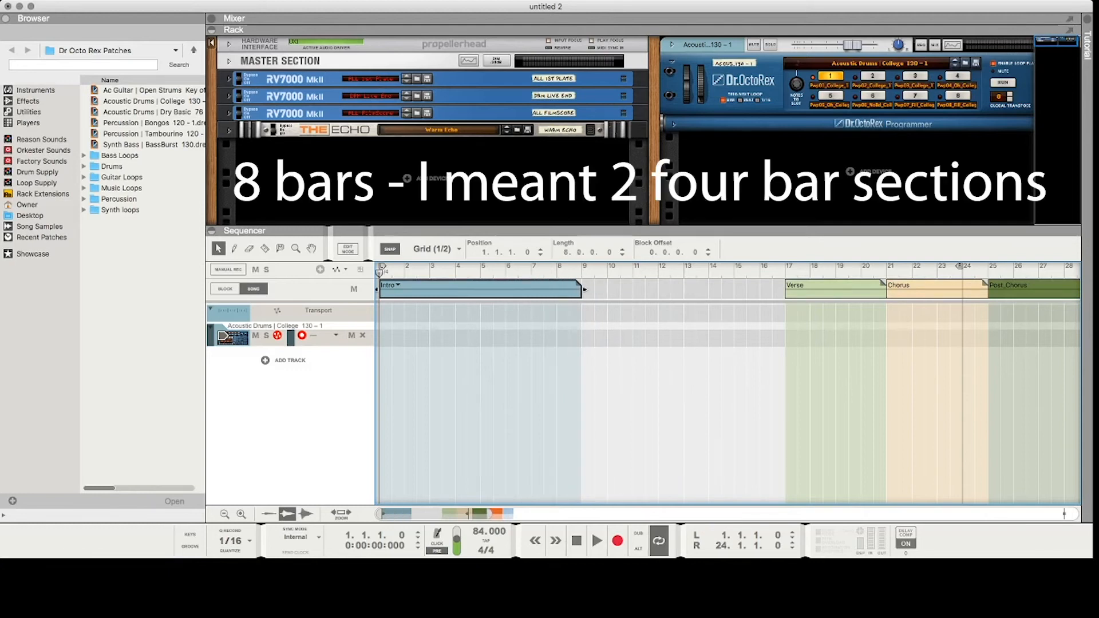
drag(835, 289, 631, 289)
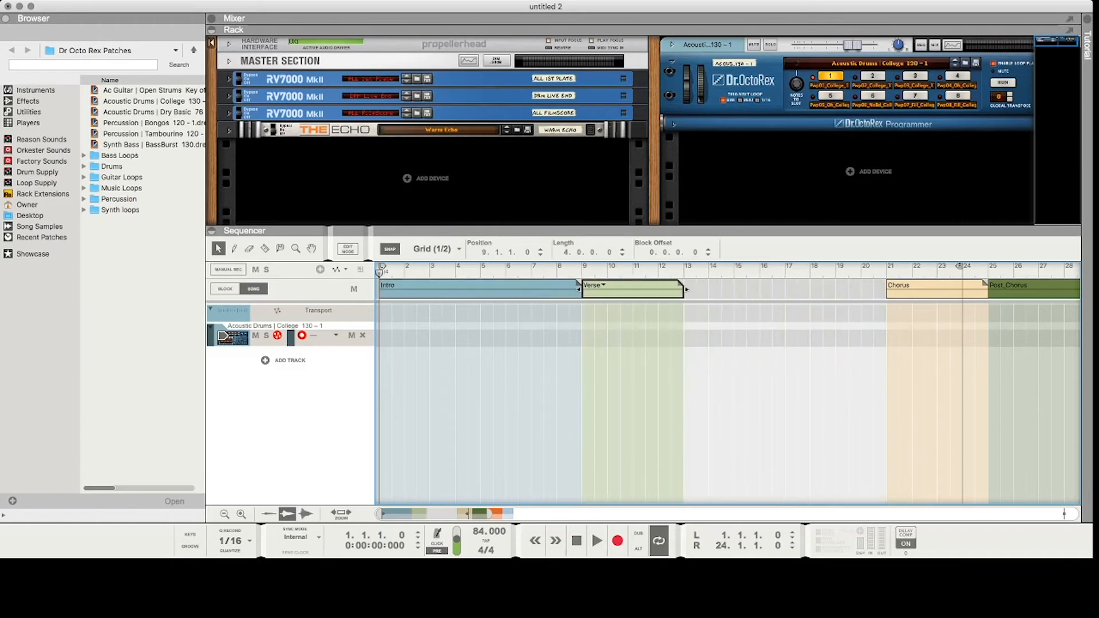
drag(681, 285, 785, 284)
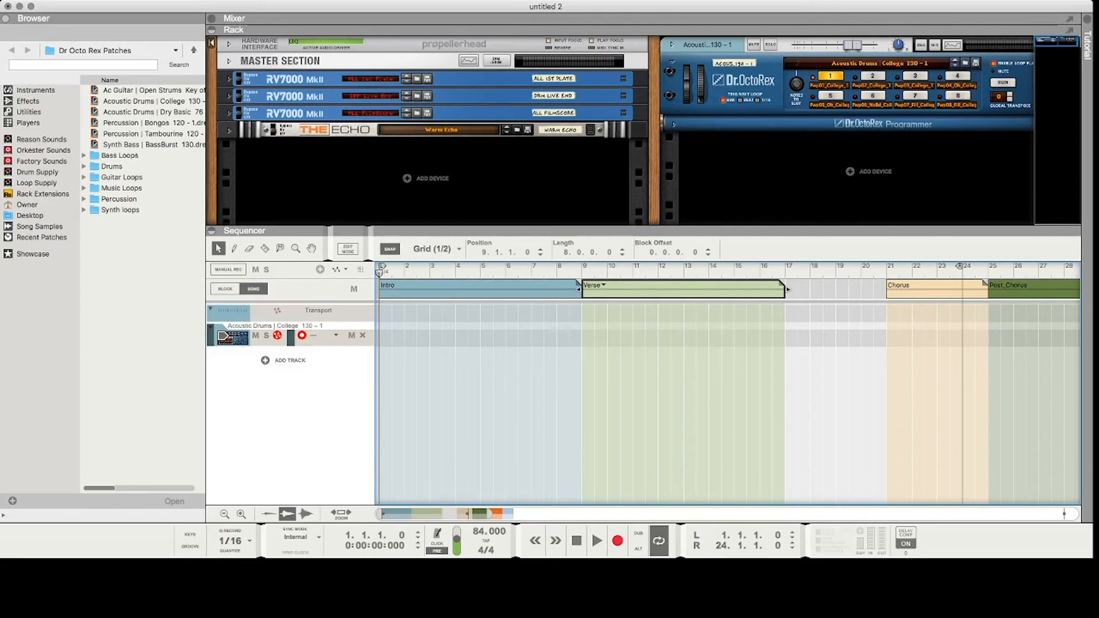
Move the Chorus block to bar 17 and the Post_Chorus block to bar 21.
drag(938, 289, 836, 289)
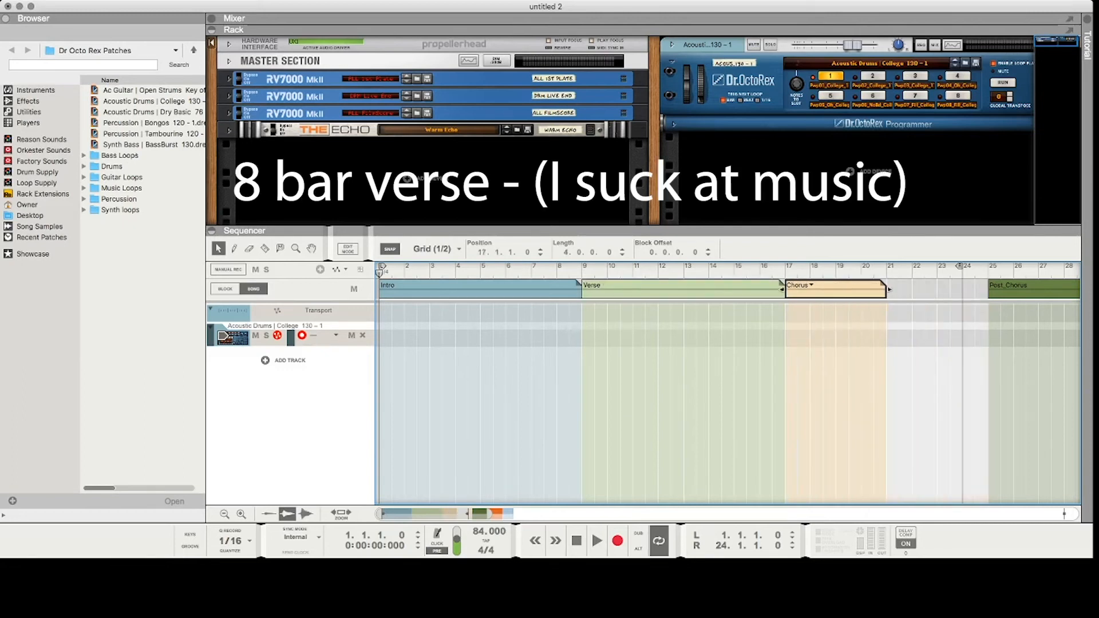
drag(1025, 289, 923, 289)
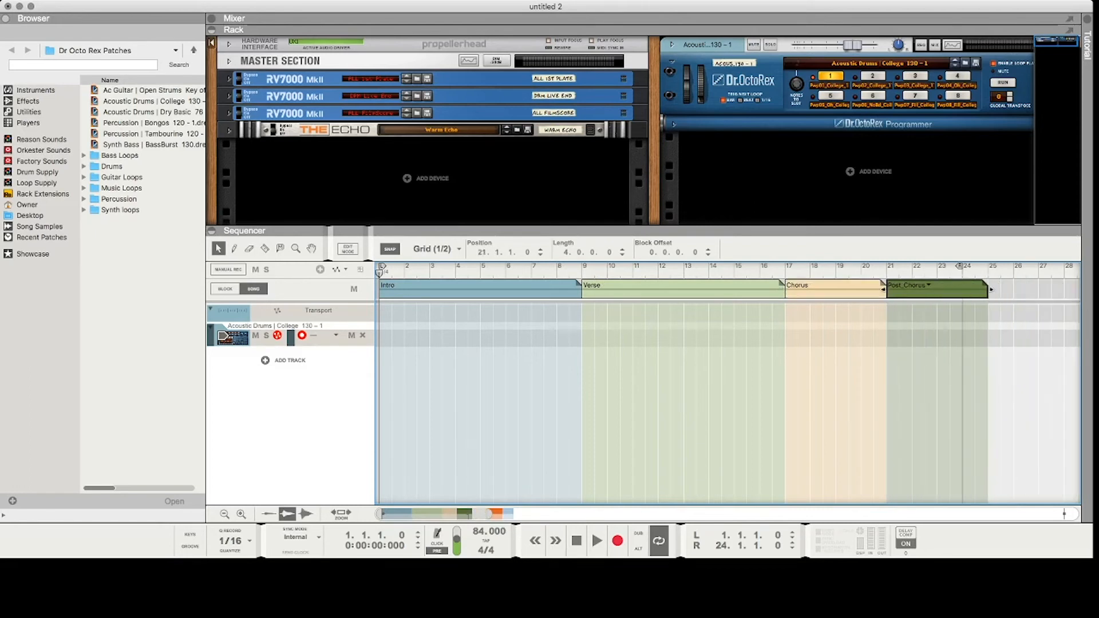
Move the Solo block to bar 25 and the Outro block to bar 29, closing the remaining gaps.
scroll(727, 390, right, 1)
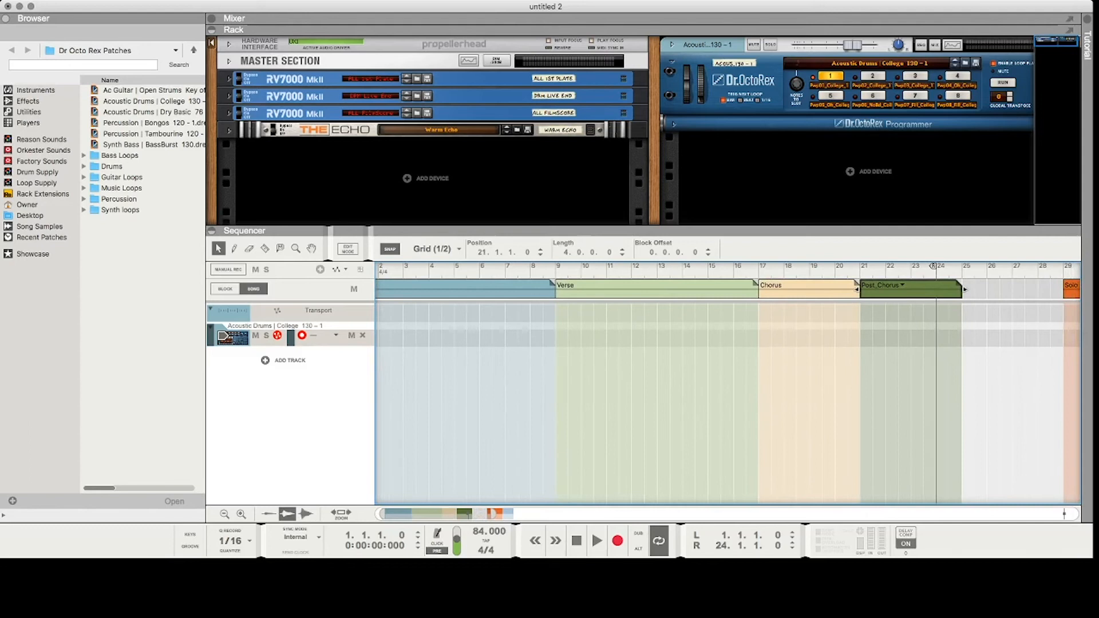
scroll(728, 389, right, 6)
drag(962, 289, 860, 289)
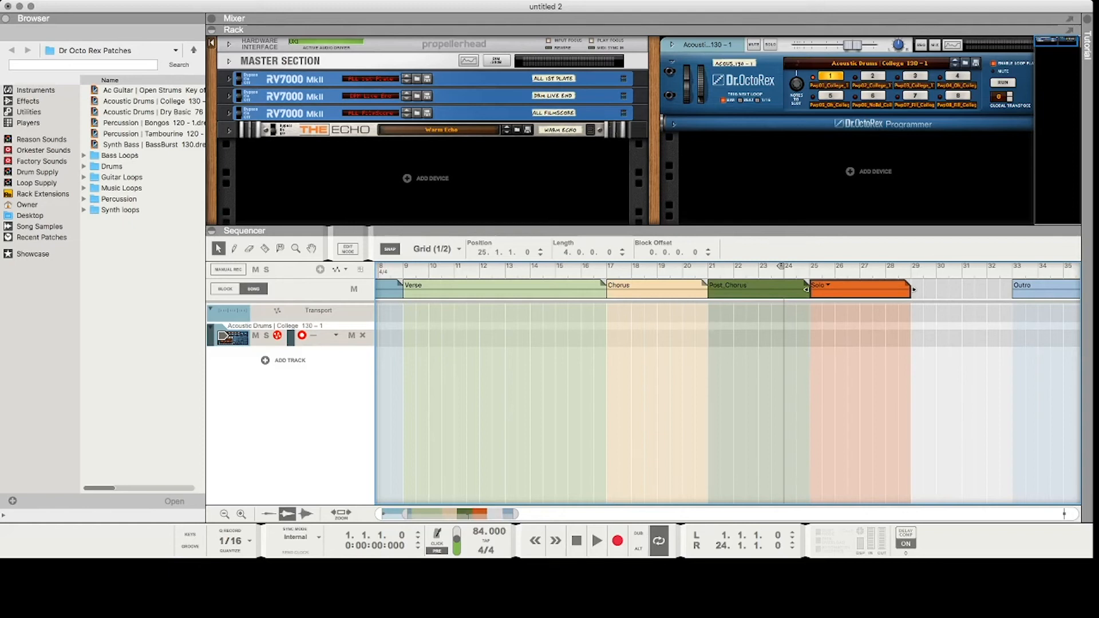
scroll(727, 390, left, 1)
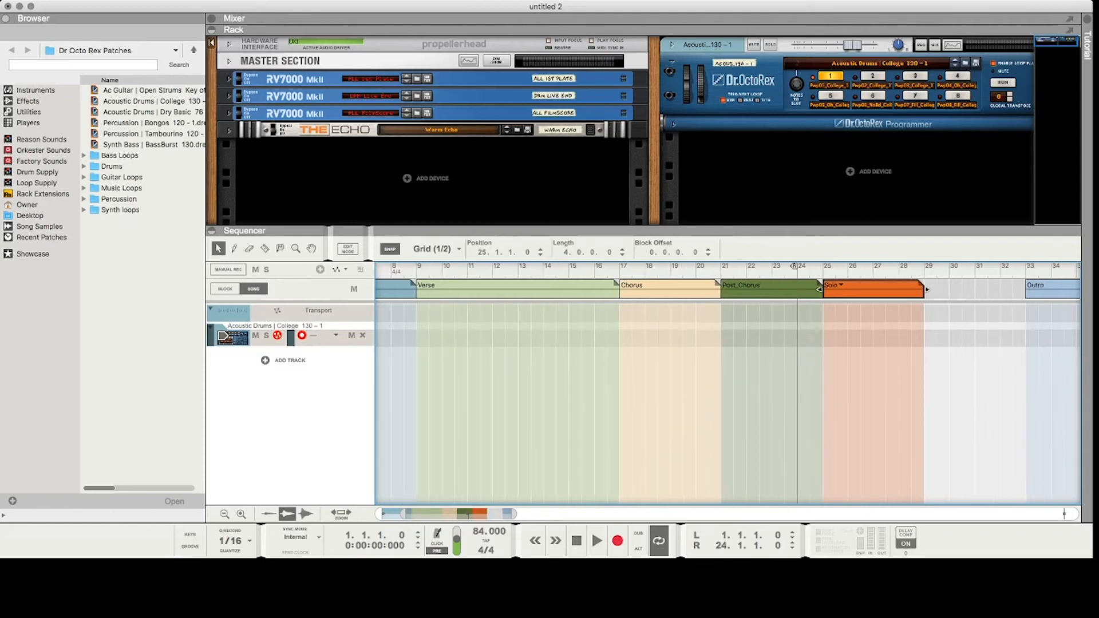
scroll(727, 389, right, 2)
scroll(785, 290, right, 5)
drag(785, 289, 673, 289)
scroll(727, 389, left, 9)
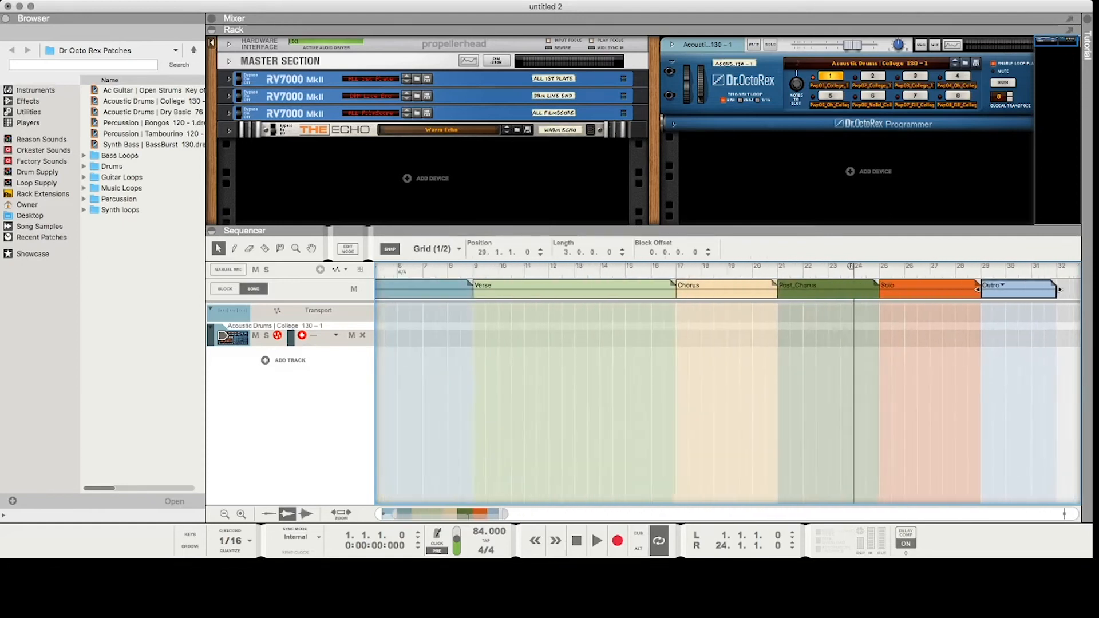
Move the right loop locator to bar 32, at the end of the Outro block.
drag(960, 266, 1047, 266)
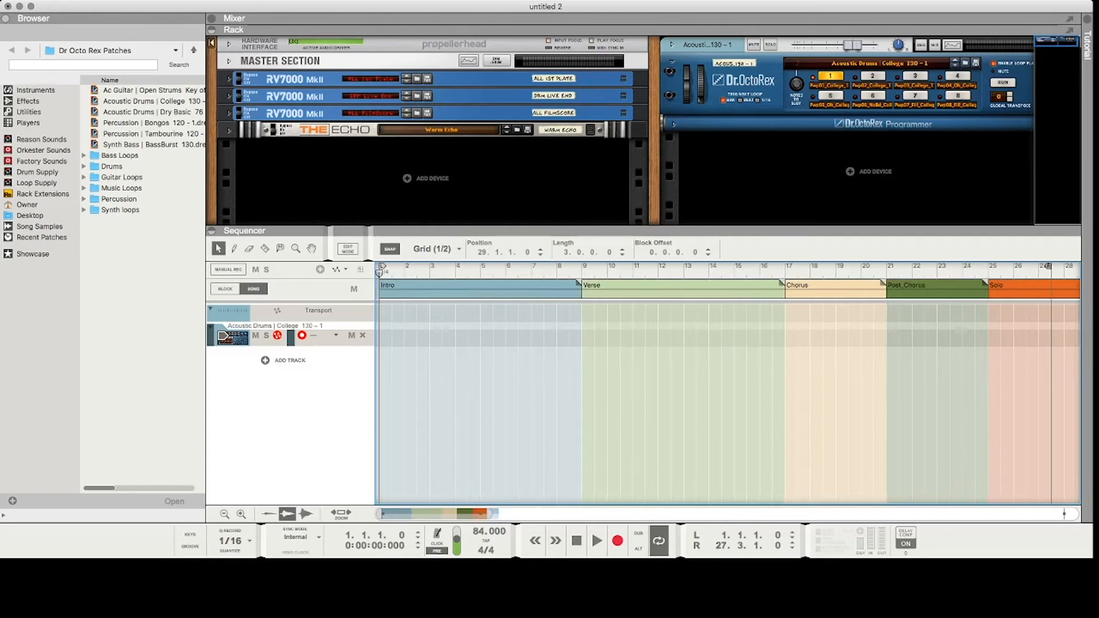
scroll(728, 390, right, 2)
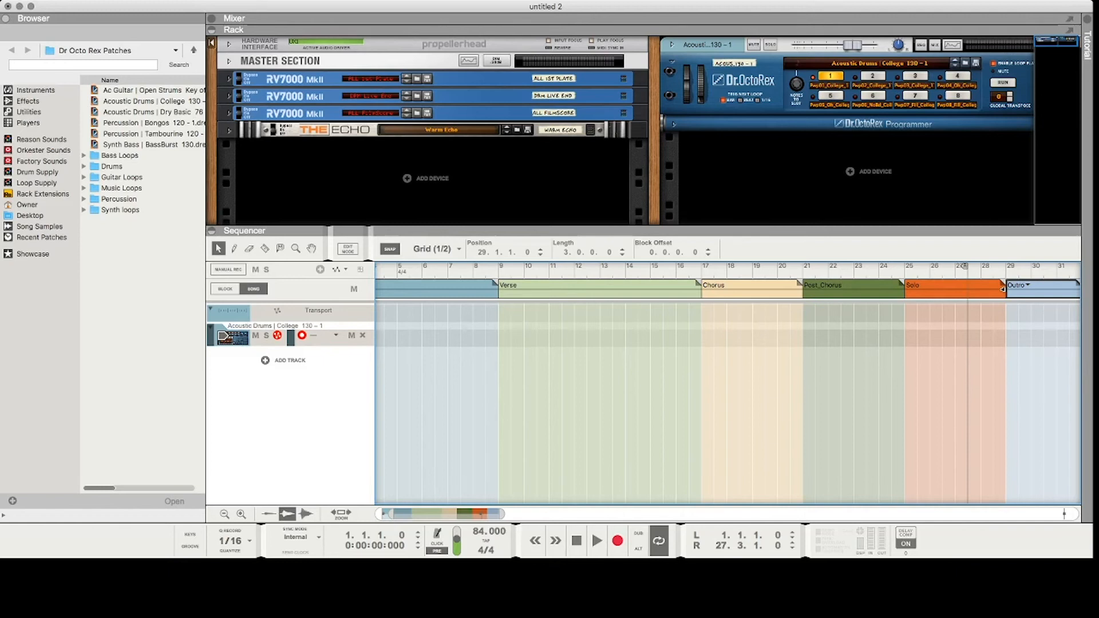
drag(501, 514, 512, 514)
scroll(728, 401, down, 1)
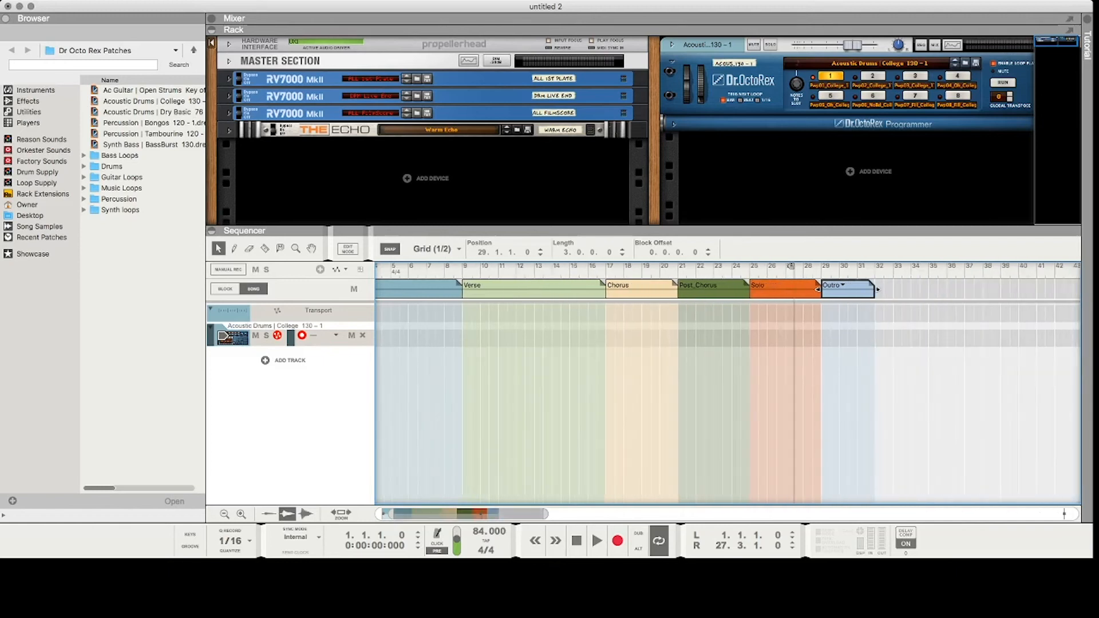
scroll(728, 401, left, 3)
drag(851, 266, 933, 266)
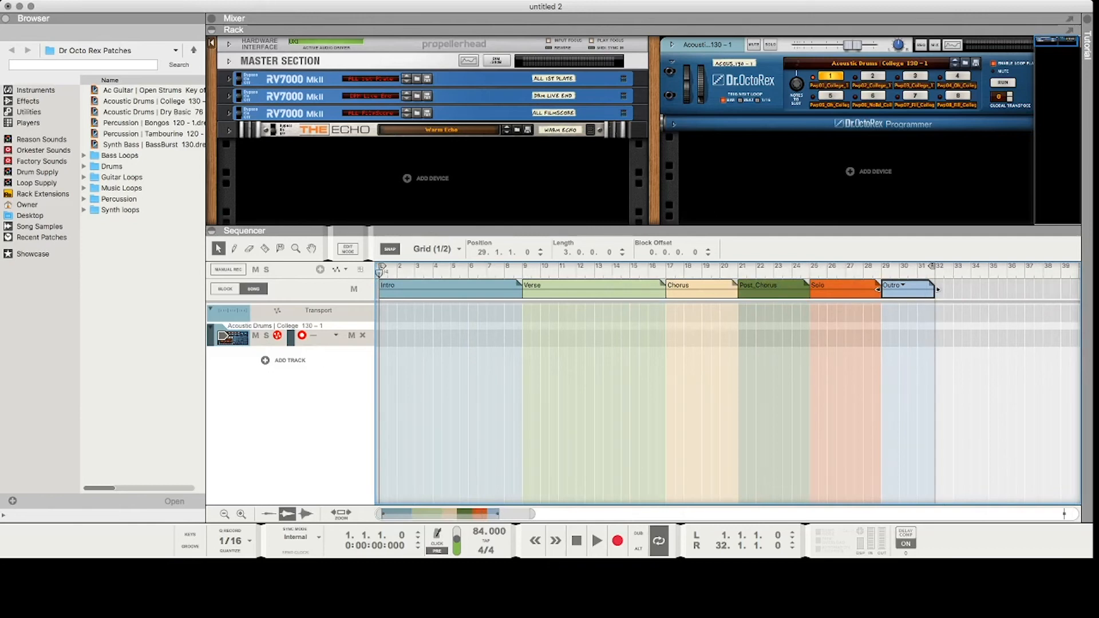
Extend the Outro block to a length of eight bars.
drag(938, 289, 1025, 289)
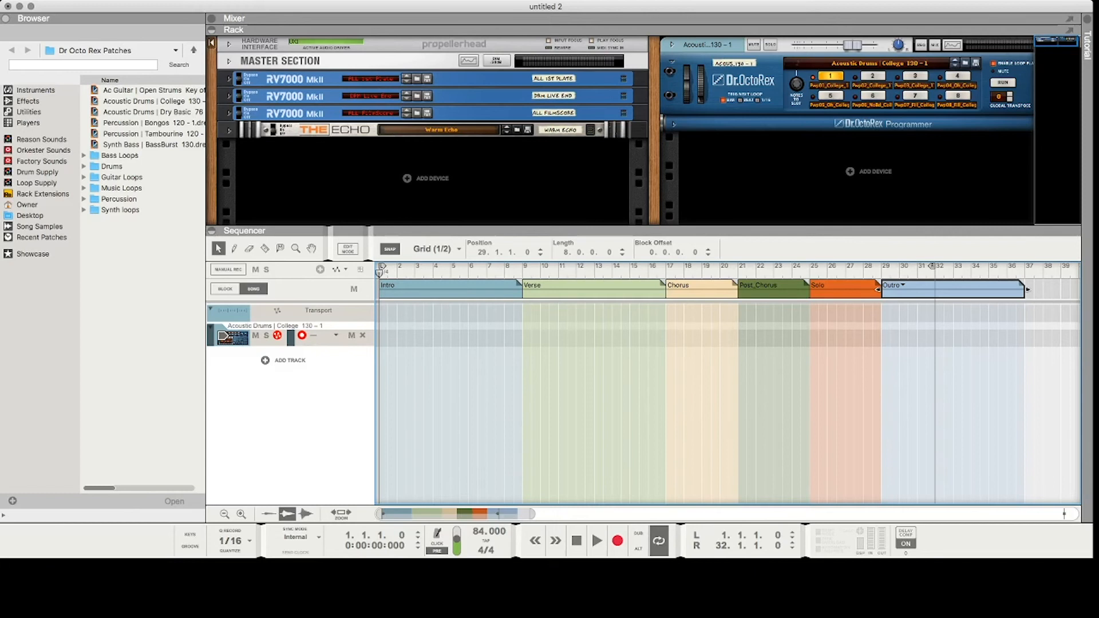
click(521, 289)
click(953, 290)
Select the Post_Chorus, Solo and Outro blocks and move them together four bars later, so the Post_Chorus starts at bar 25.
click(773, 290)
shift+click(845, 291)
shift+click(951, 291)
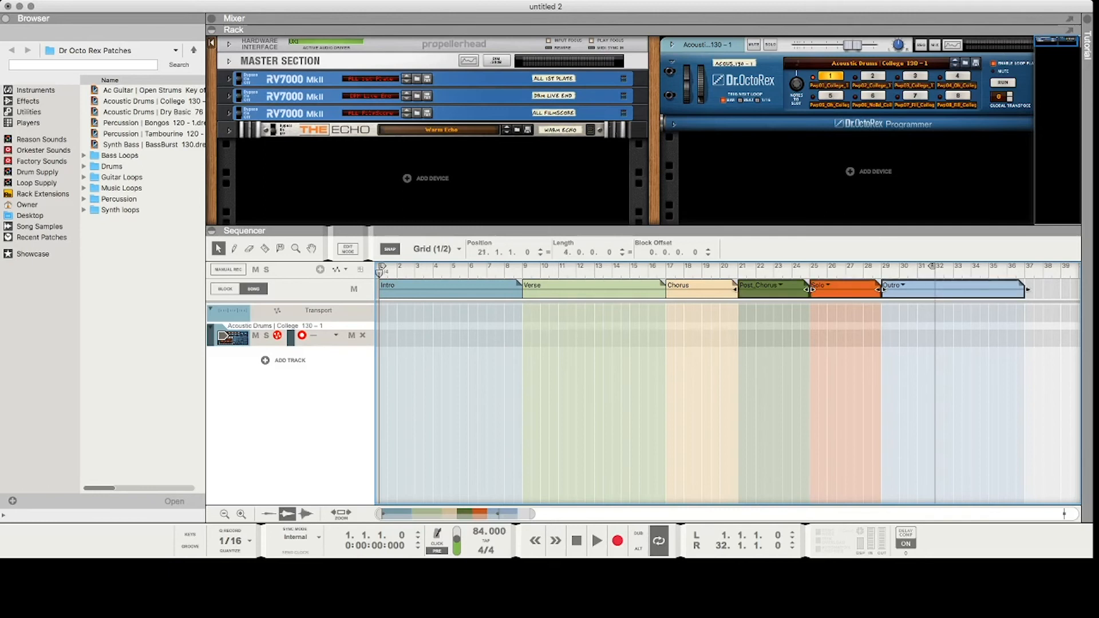
drag(812, 289, 883, 289)
Extend the Chorus block to eight bars, filling the gap up to the Post_Chorus.
click(705, 290)
drag(736, 286, 808, 286)
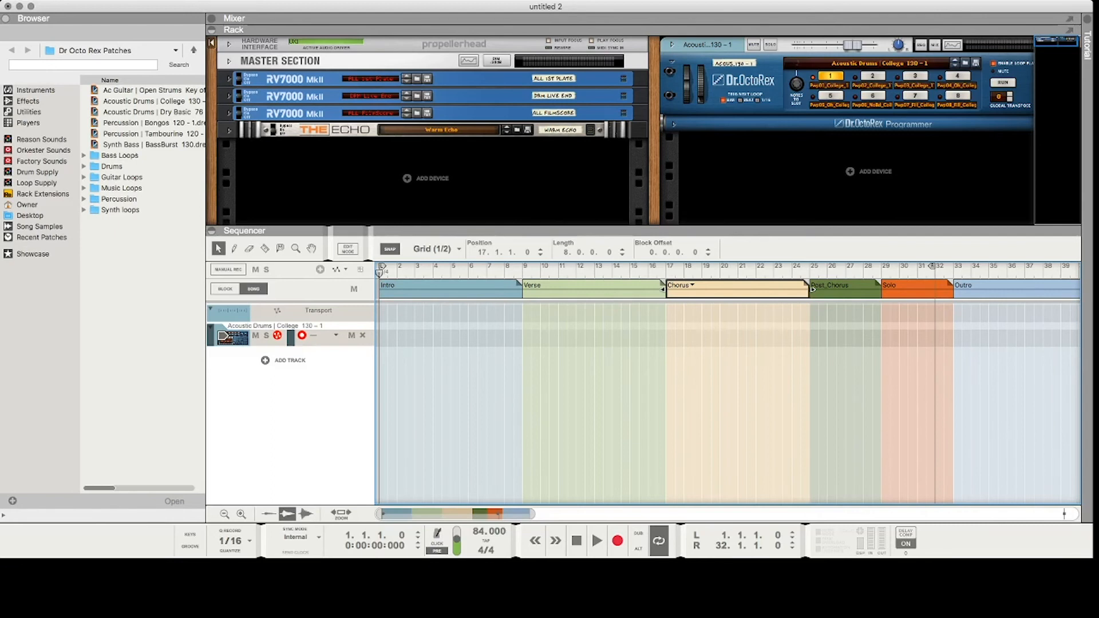
scroll(727, 392, right, 3)
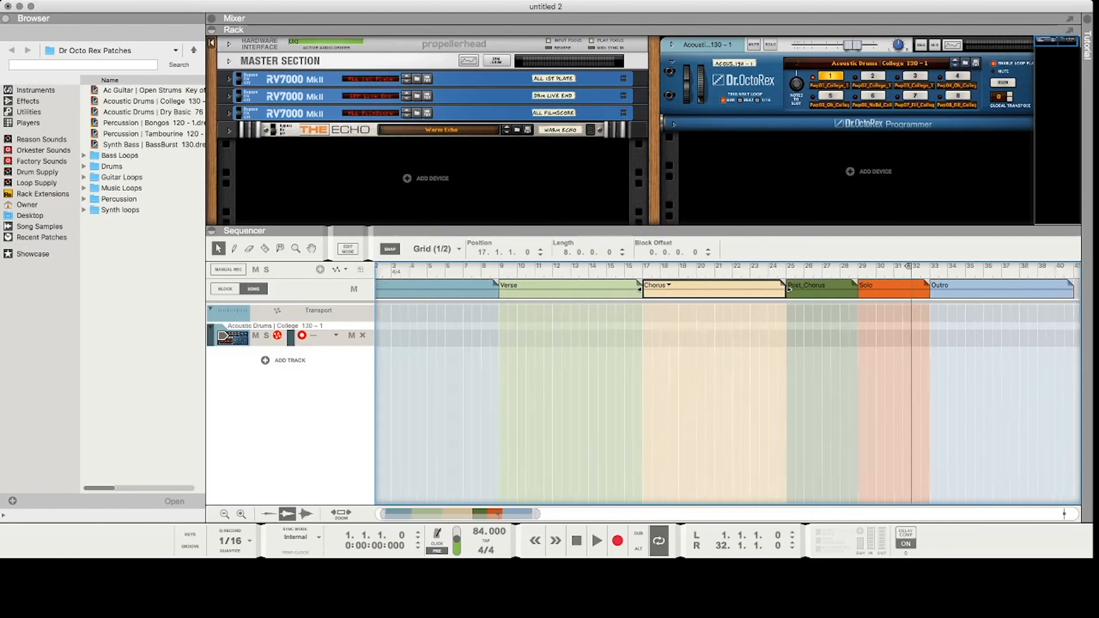
scroll(727, 392, left, 3)
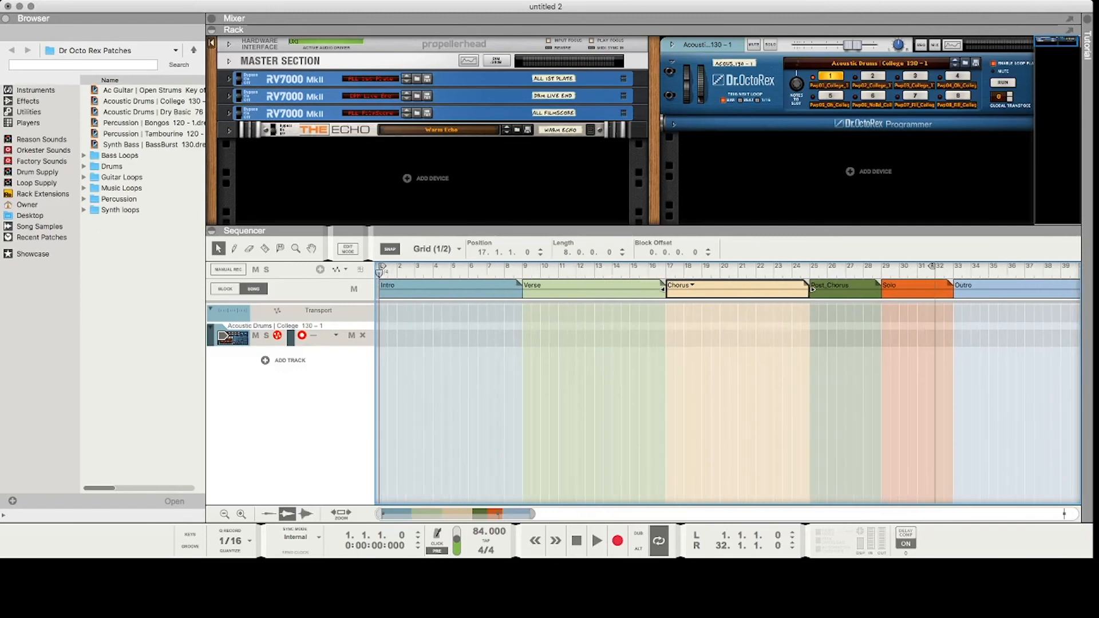
scroll(813, 289, down, 2)
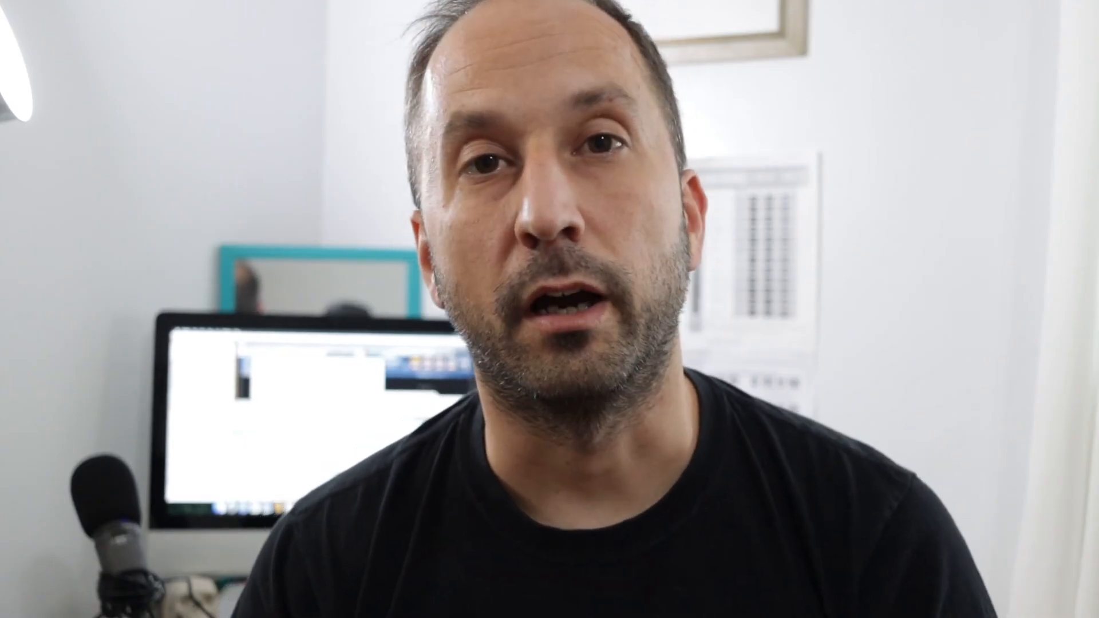